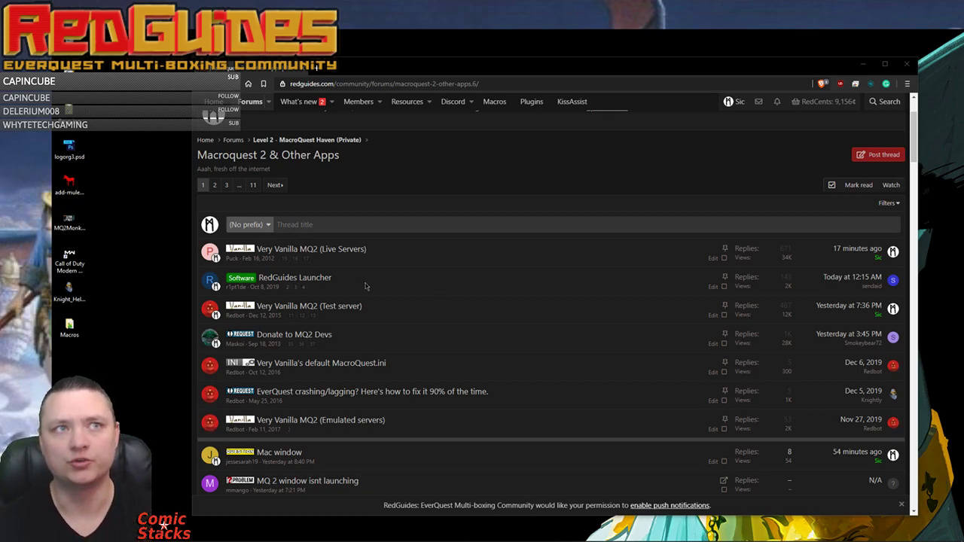
Step: Download the installer from the RedGuides Launcher thread, save it to the desktop, and close the browser
left_click(322, 279)
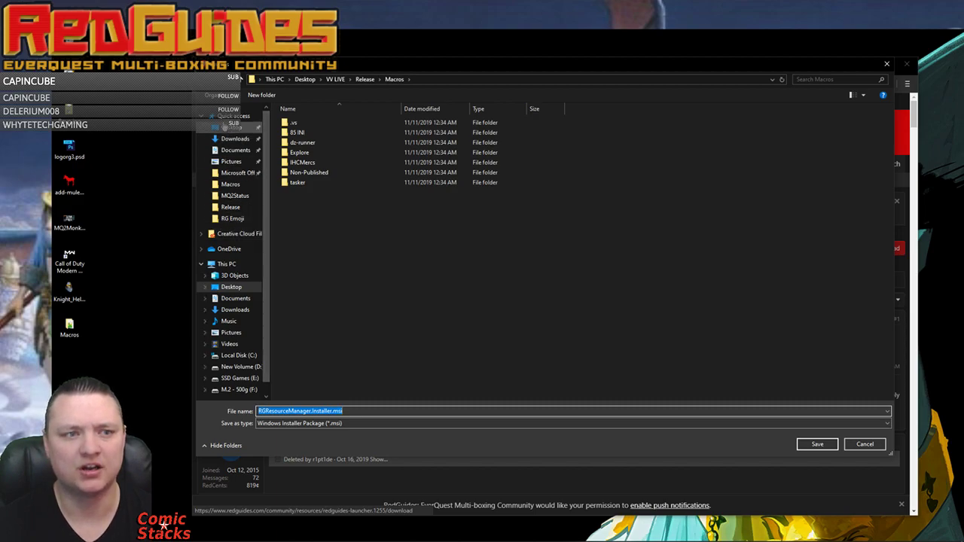
left_click(234, 127)
left_click(816, 443)
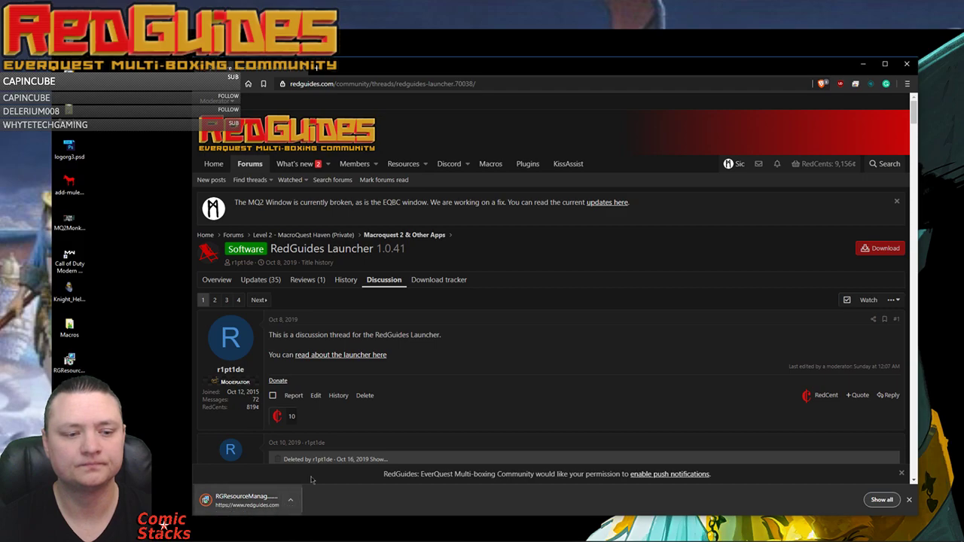
left_click(907, 63)
Step: Run the RGResourceManager installer from the desktop and accept the license agreement
double_click(76, 366)
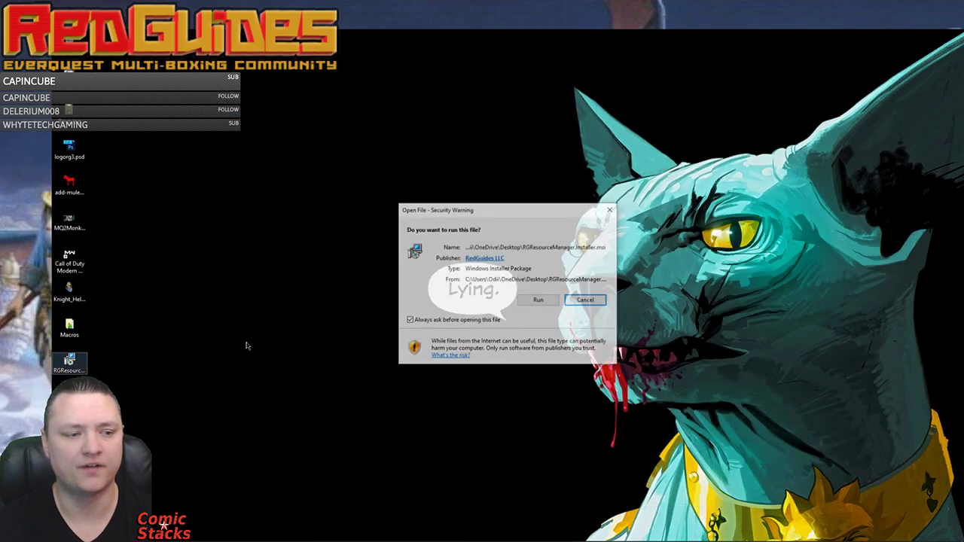
left_click(536, 300)
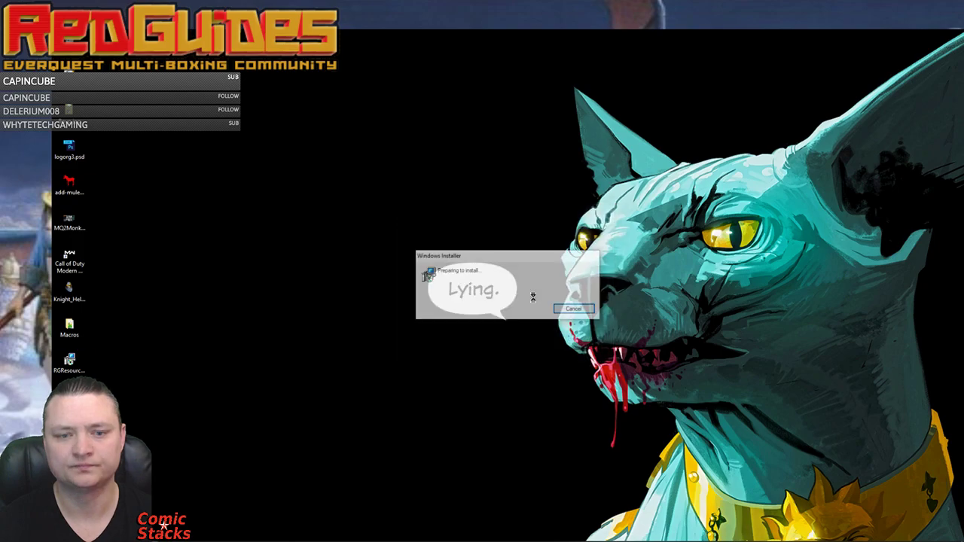
left_click(556, 365)
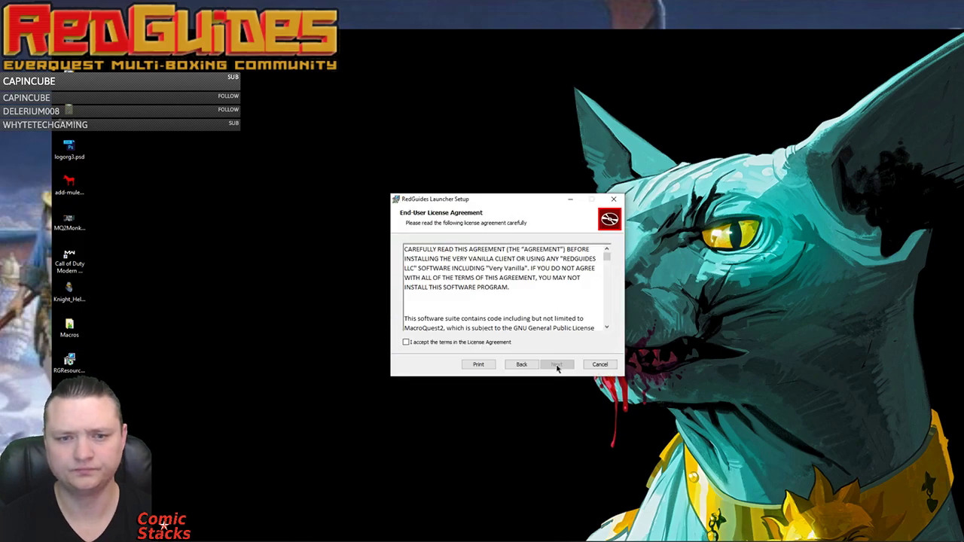
left_click(466, 348)
left_click(552, 364)
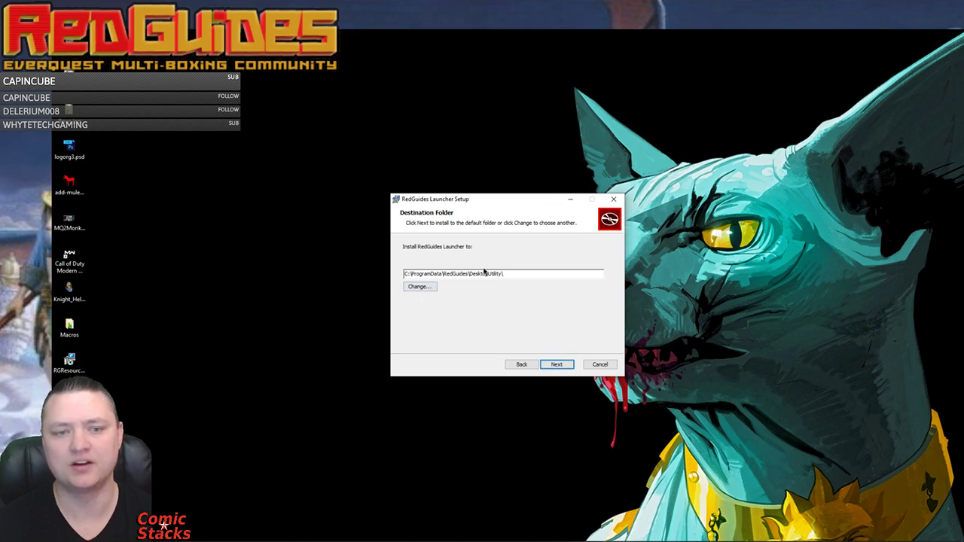
Step: Install RedGuides Launcher into the default folder and finish the setup with launching the program enabled
left_click(557, 364)
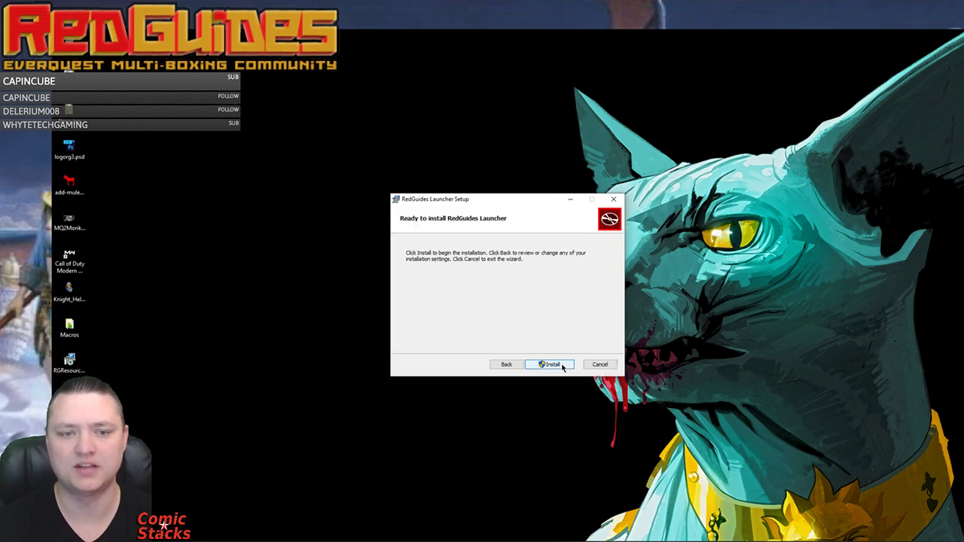
left_click(552, 365)
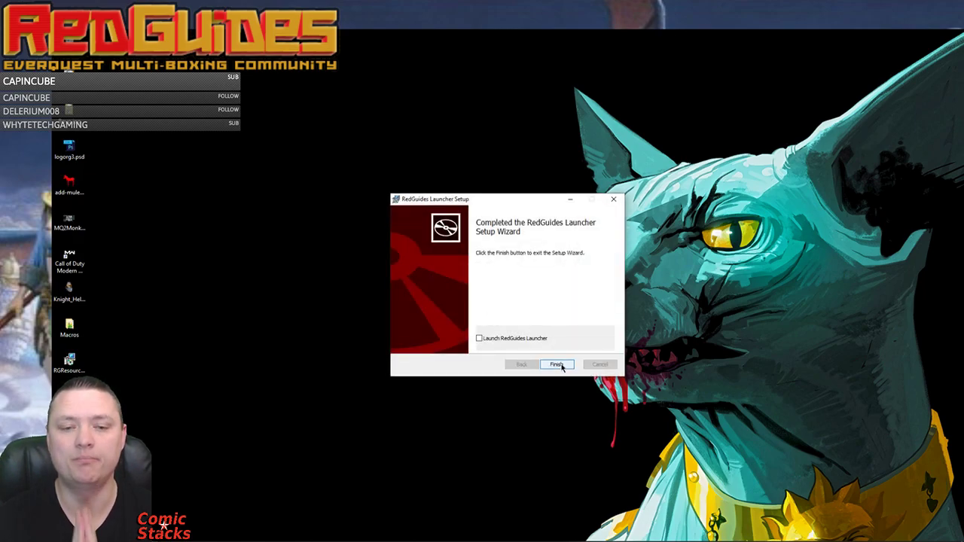
left_click(534, 339)
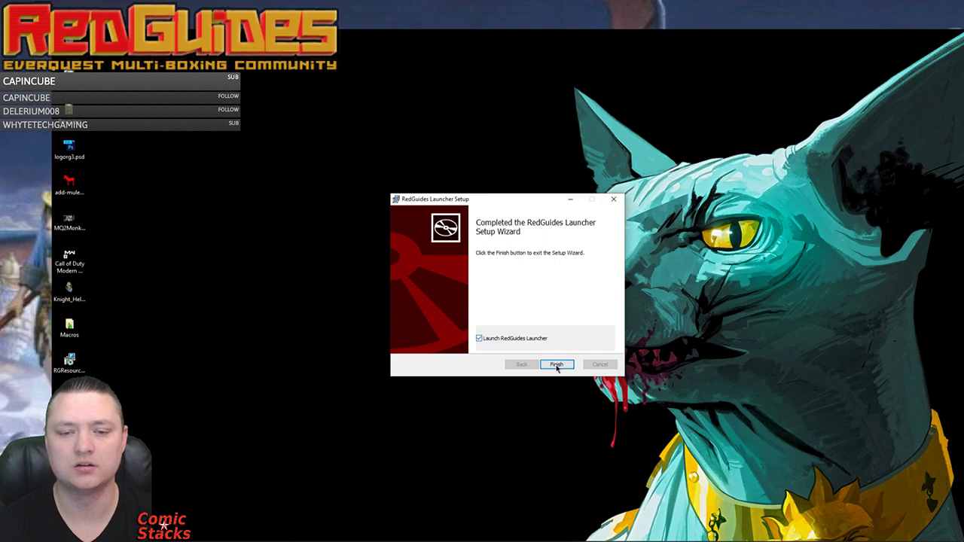
left_click(557, 365)
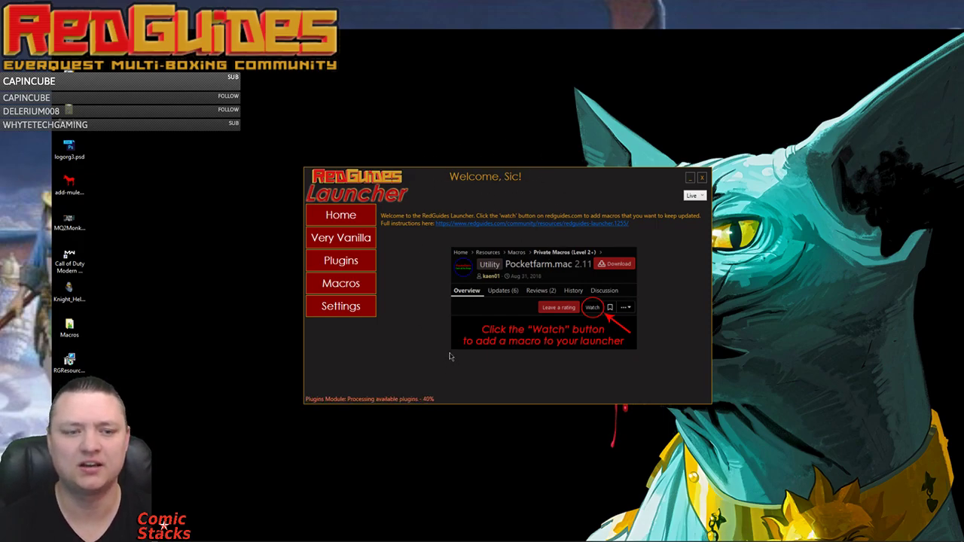
Step: Set the launcher's MacroQuest2 directory to the Release folder inside MQ2 on the desktop
left_click(351, 308)
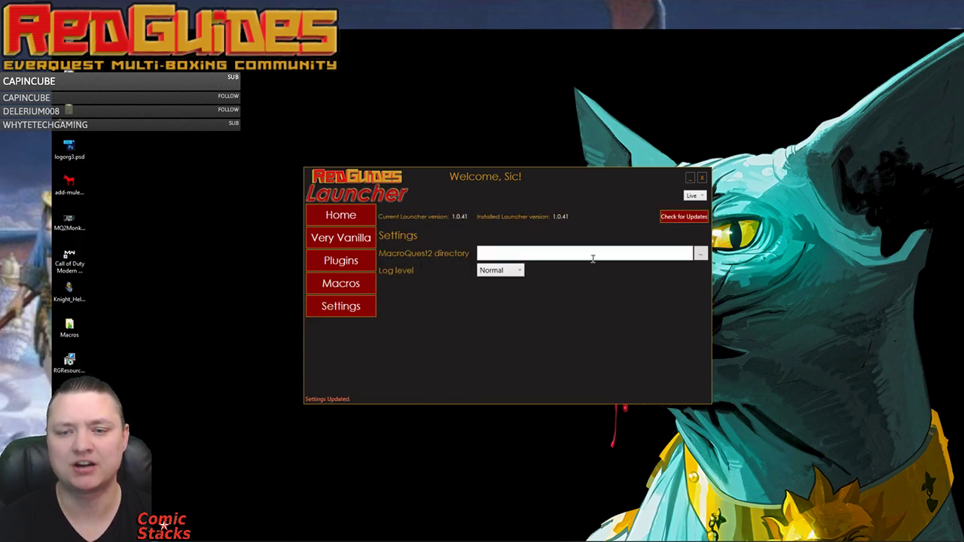
left_click(701, 255)
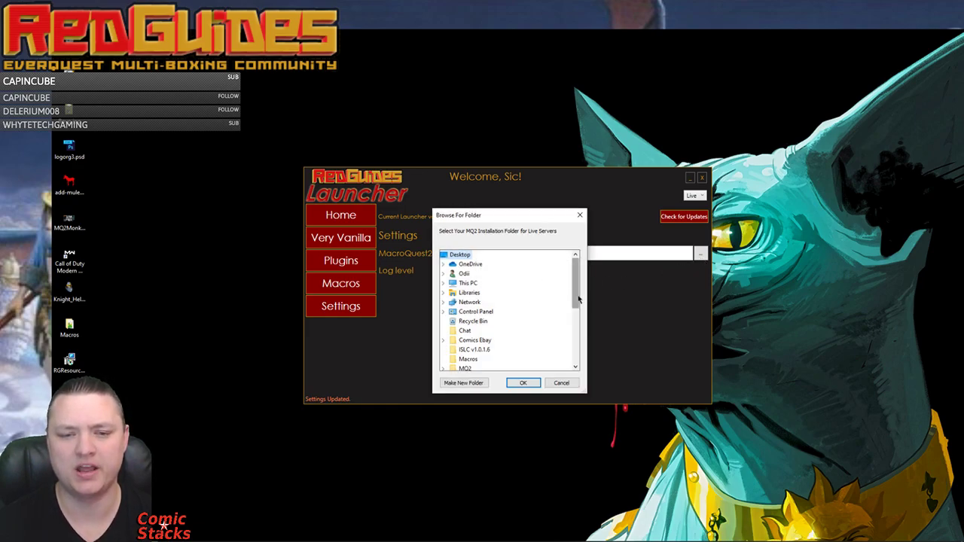
left_click_drag(574, 299, 574, 312)
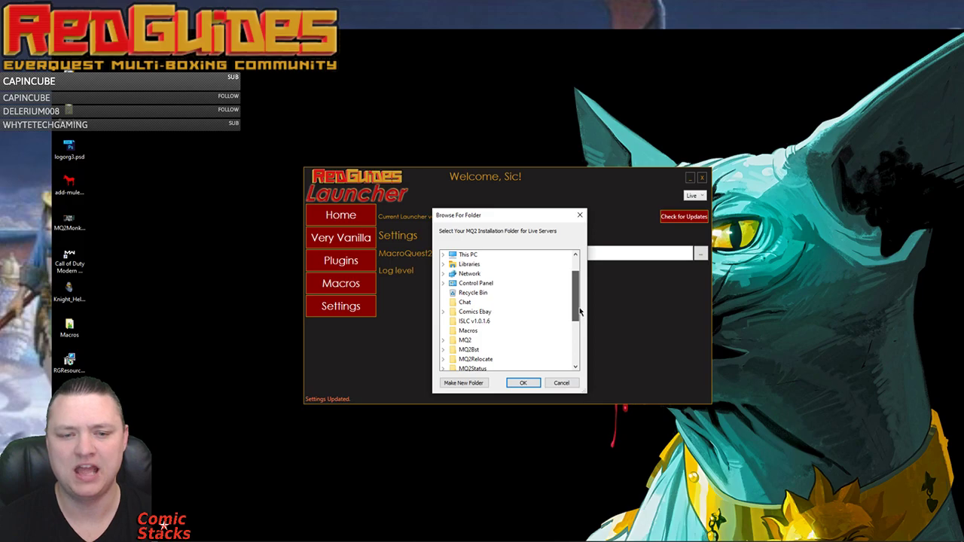
left_click(454, 340)
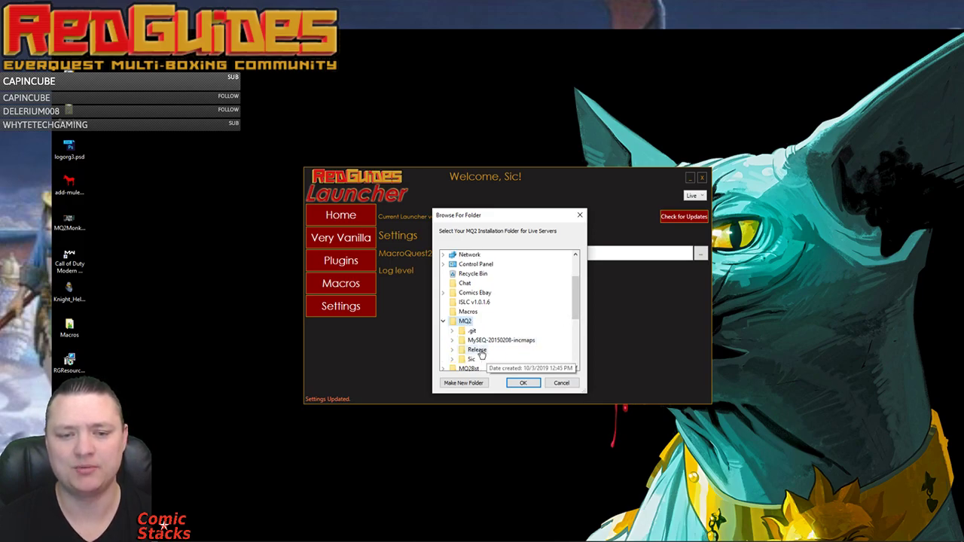
left_click(480, 353)
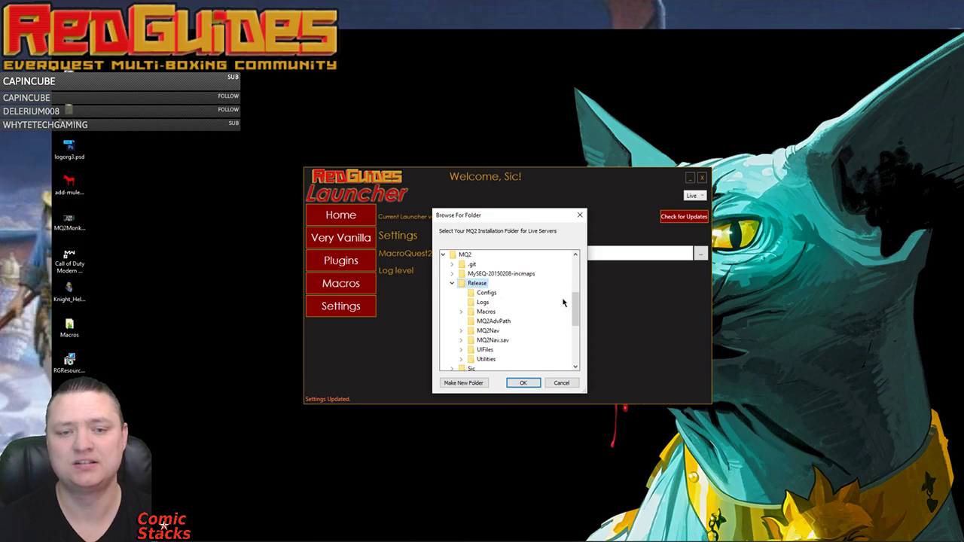
left_click(523, 383)
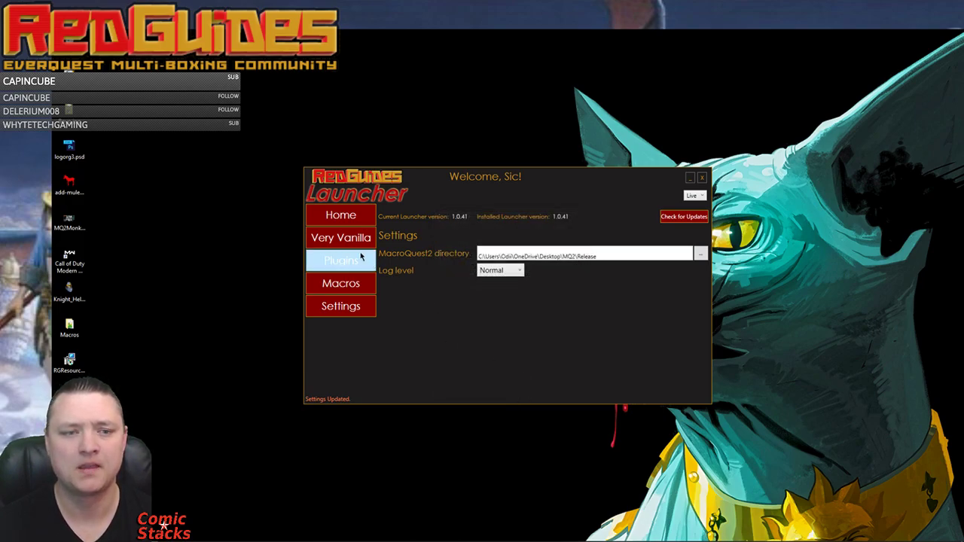
Step: Install the latest Very Vanilla build and the MQ2Monk plugin
left_click(347, 245)
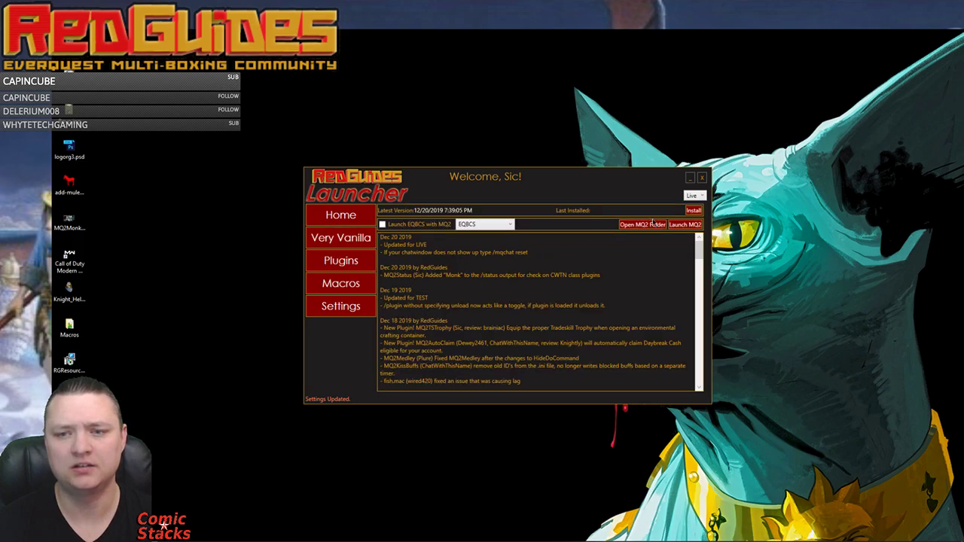
left_click(692, 211)
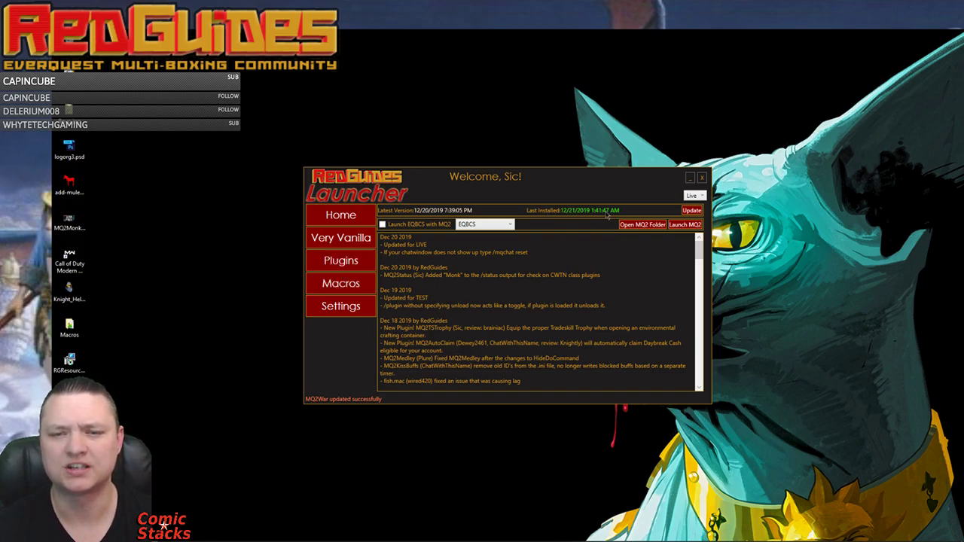
left_click(343, 264)
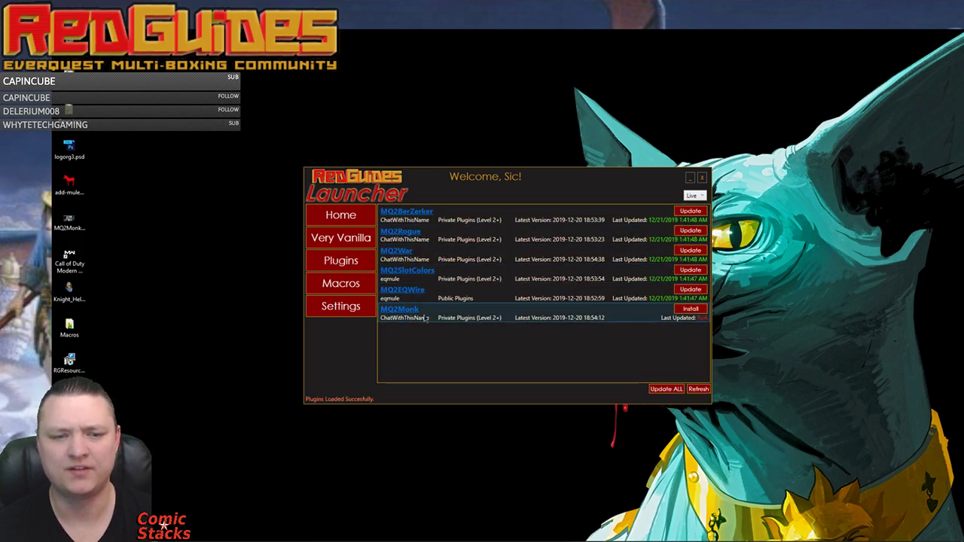
left_click(688, 309)
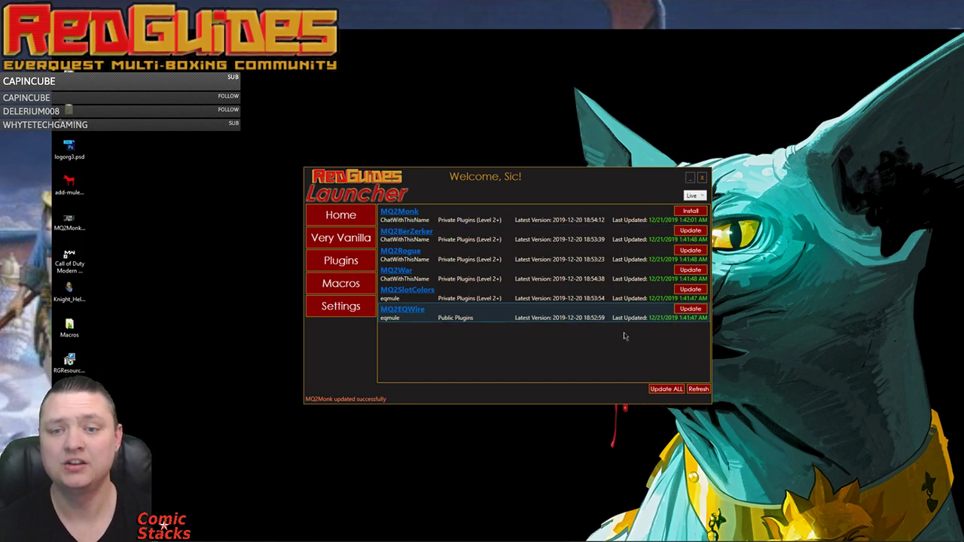
Step: Enable launching EQBCS together with MQ2 in the Very Vanilla options and choose EQBCS2 as the server version
left_click(345, 218)
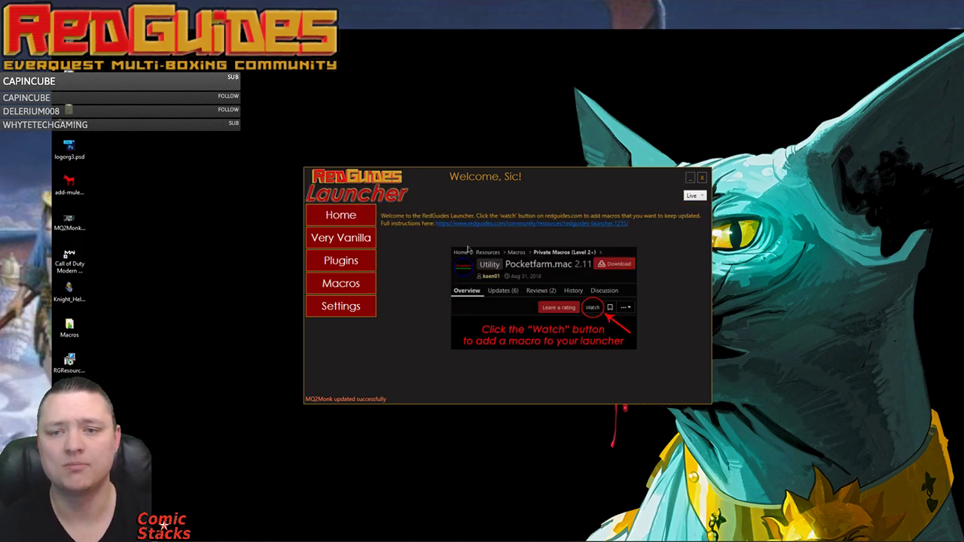
left_click(359, 241)
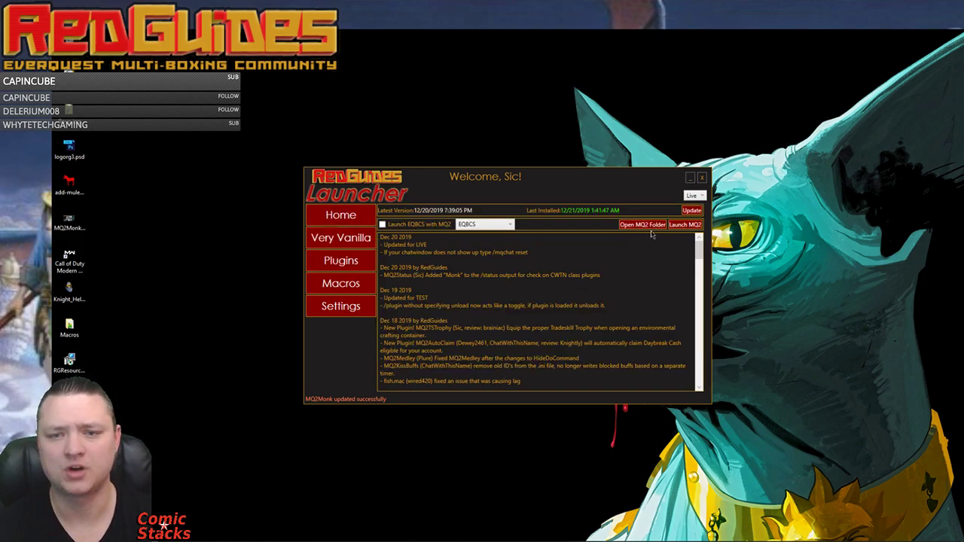
left_click(382, 225)
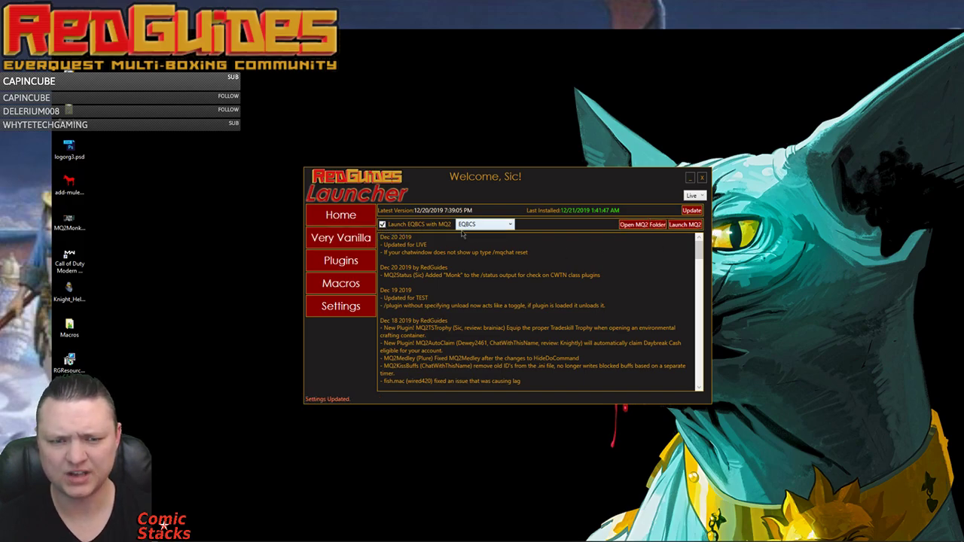
left_click(482, 224)
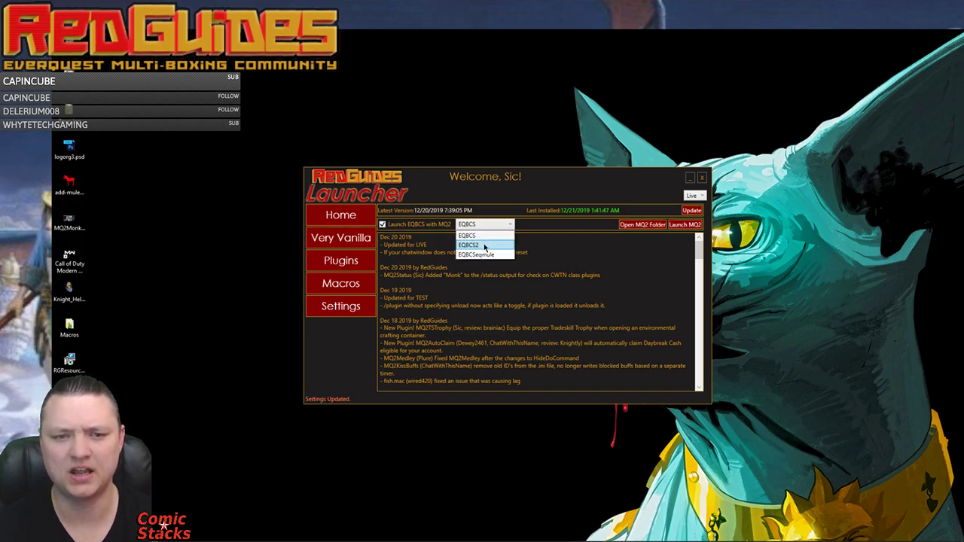
left_click(484, 246)
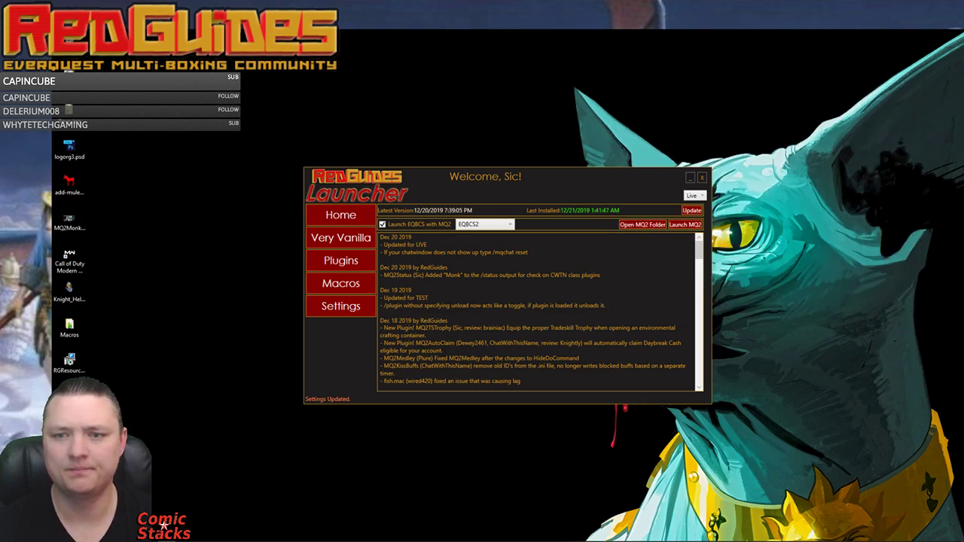
Step: View the options of the MacroQuest2 program running in the system tray and close them without choosing any
right_click(905, 536)
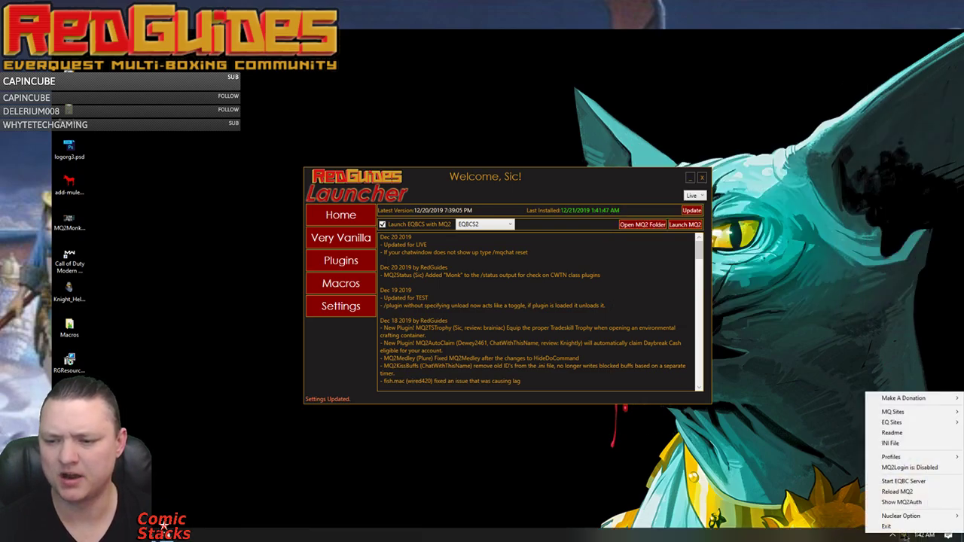
left_click(682, 432)
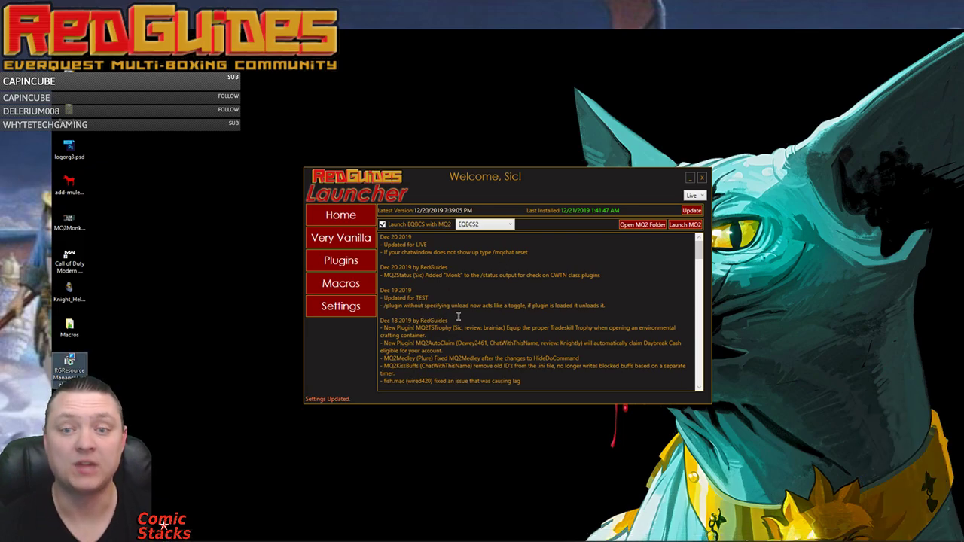
Step: Install the Pocketfarm.mac macro from the list of watched macros, and repeat its installation
left_click(342, 260)
left_click(354, 292)
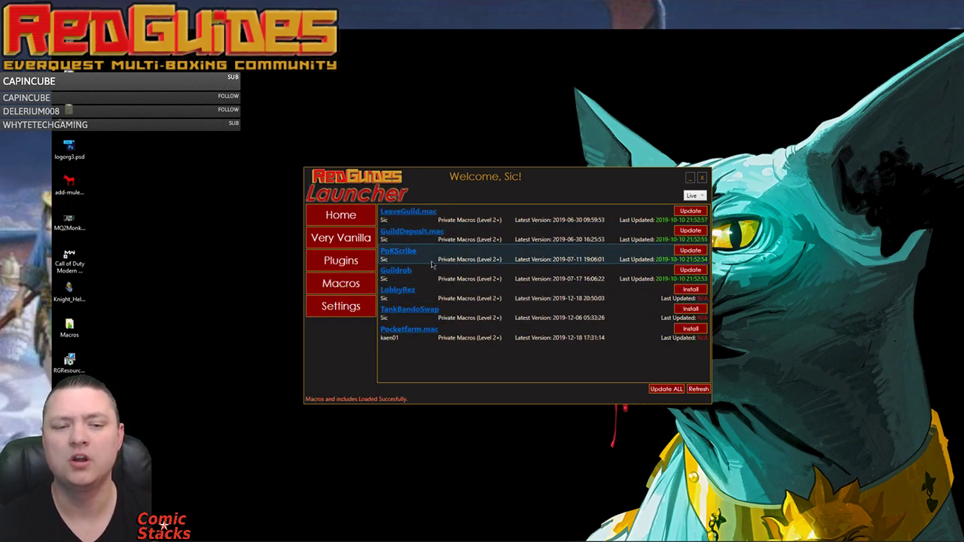
left_click(691, 331)
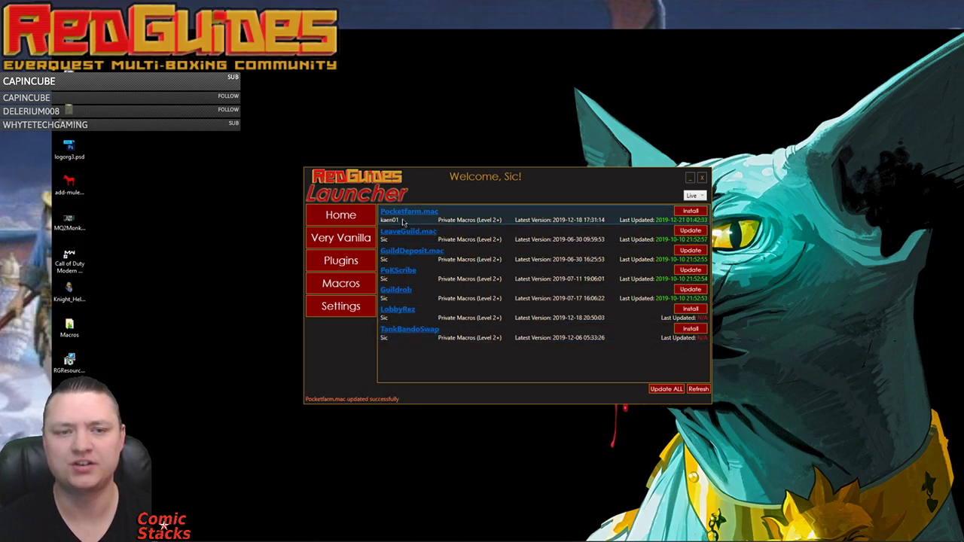
left_click(703, 215)
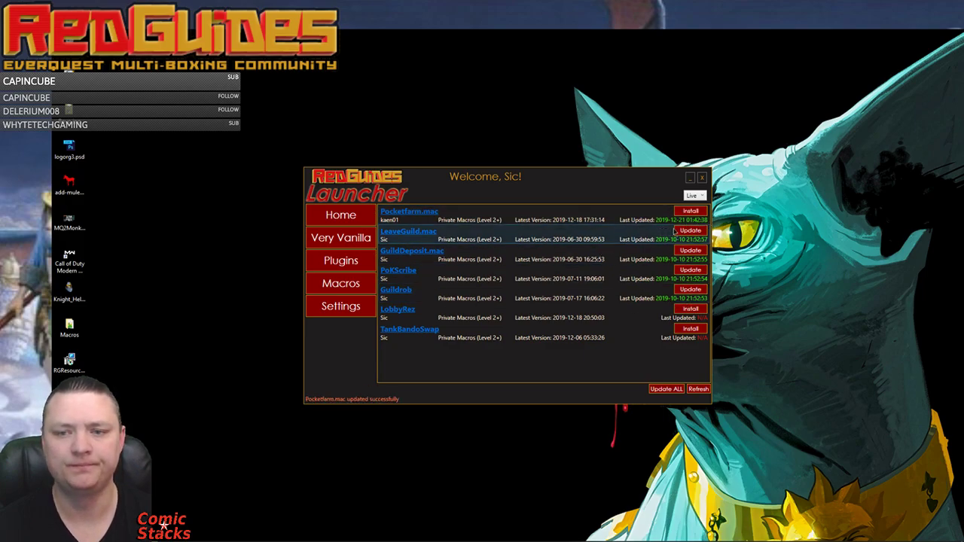
Step: Update the LeaveGuild.mac, GuildDeposit.mac and PoKScribe macros and install LobbyRez
left_click(688, 251)
left_click(688, 269)
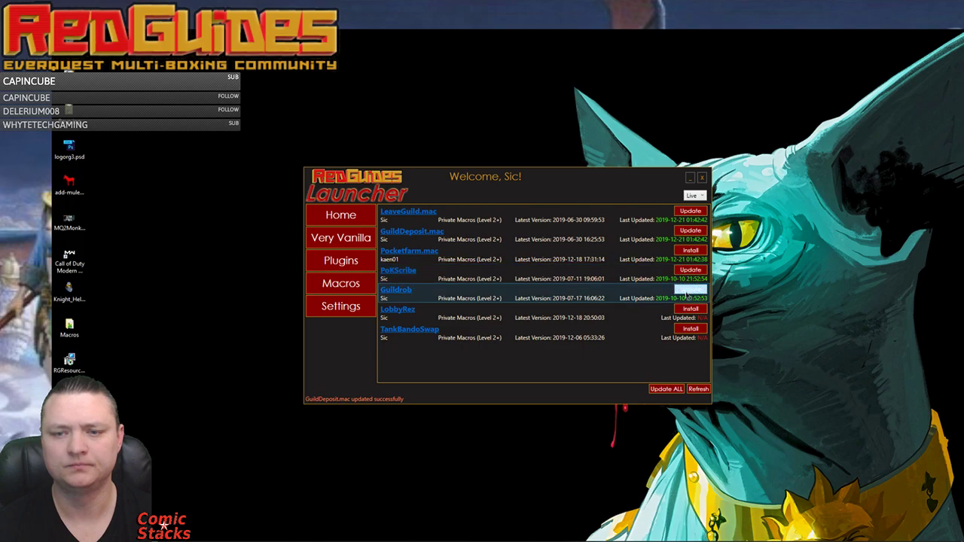
left_click(688, 310)
left_click(689, 329)
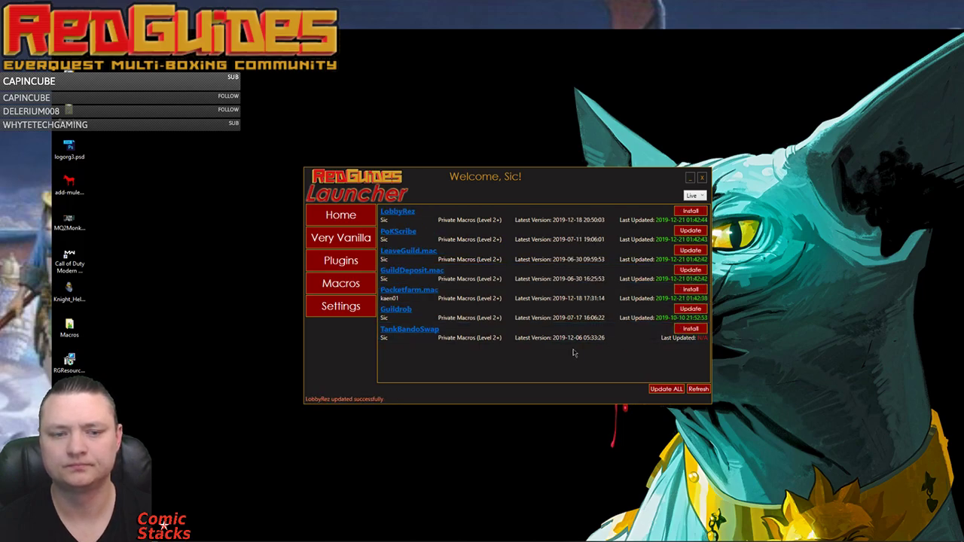
Step: Open the launcher's settings to review the MacroQuest2 directory
left_click(340, 306)
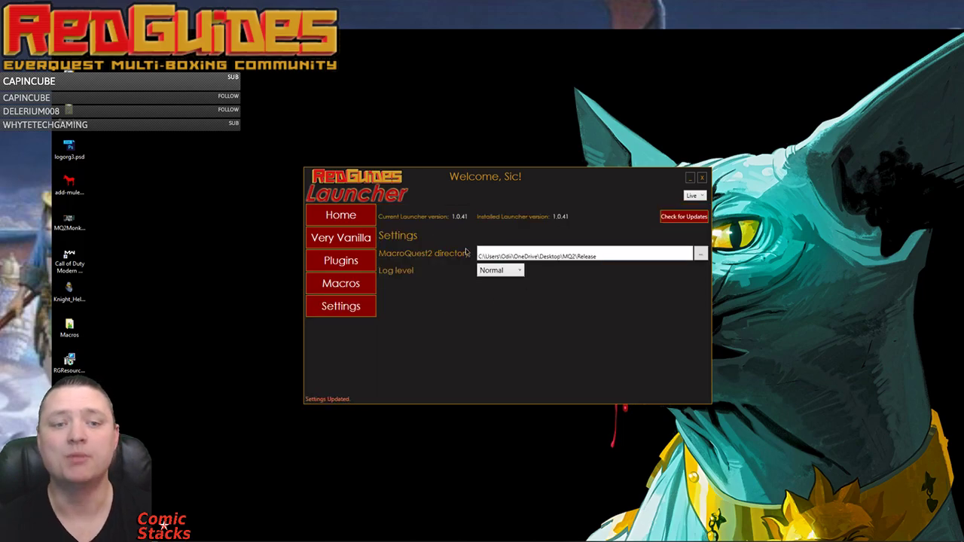